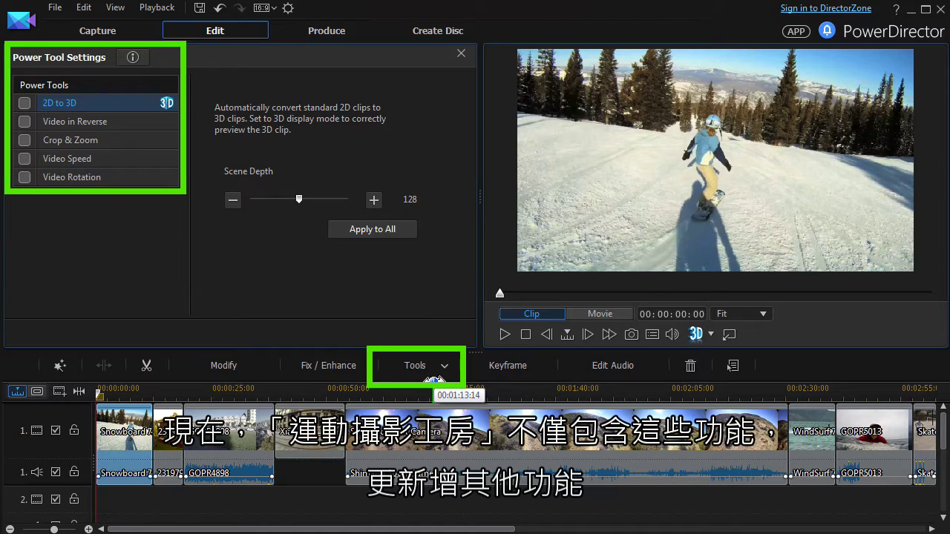
- Close Power Tool Settings and open the Snowboard 720_7 timeline clip in Action Camera Center
left_click(461, 53)
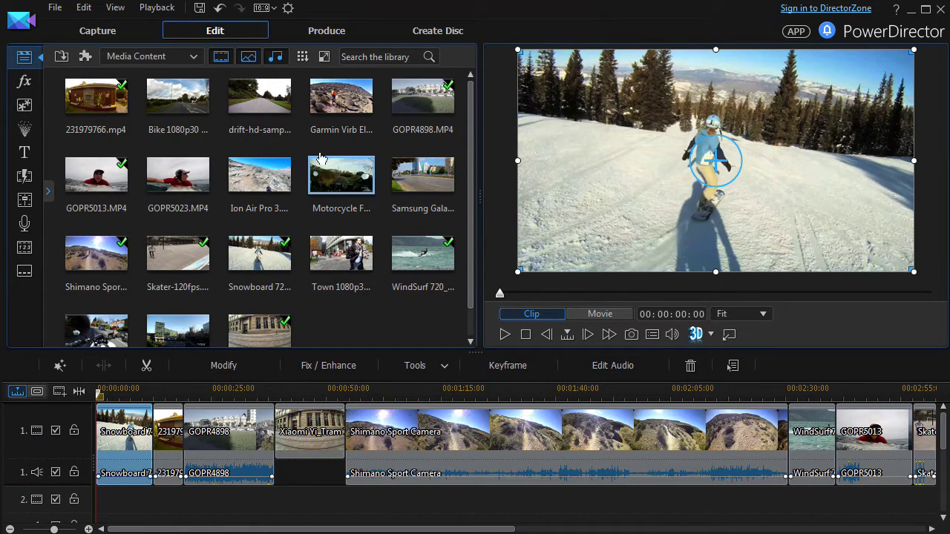
left_click(174, 110)
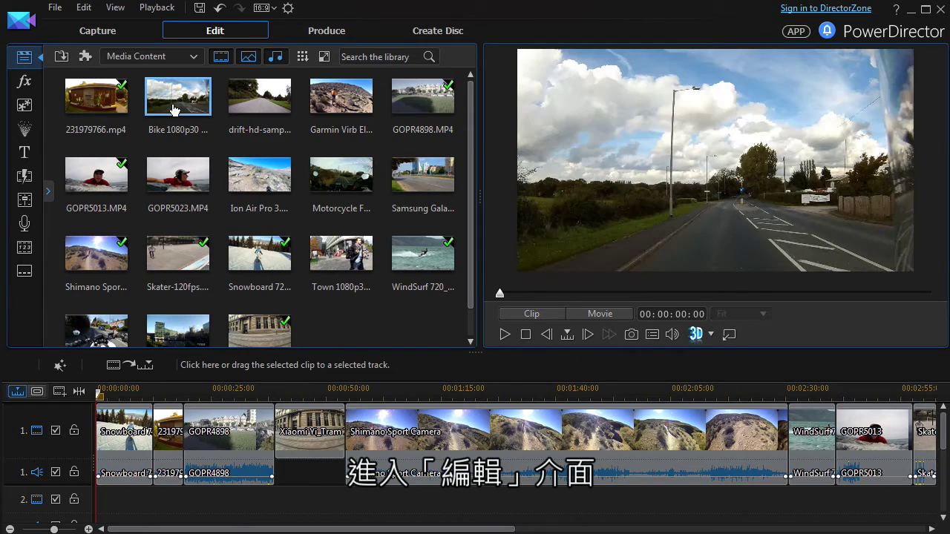
left_click(84, 57)
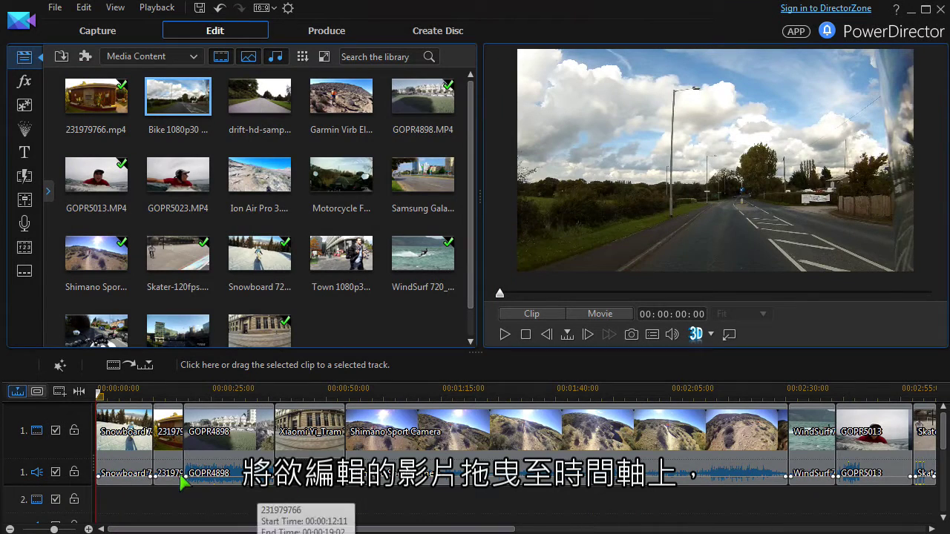
left_click(137, 441)
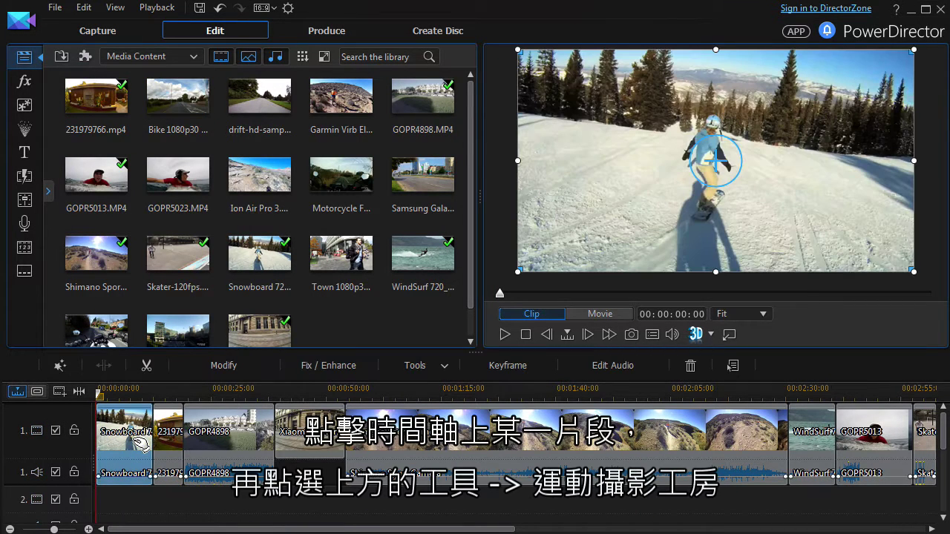
left_click(438, 366)
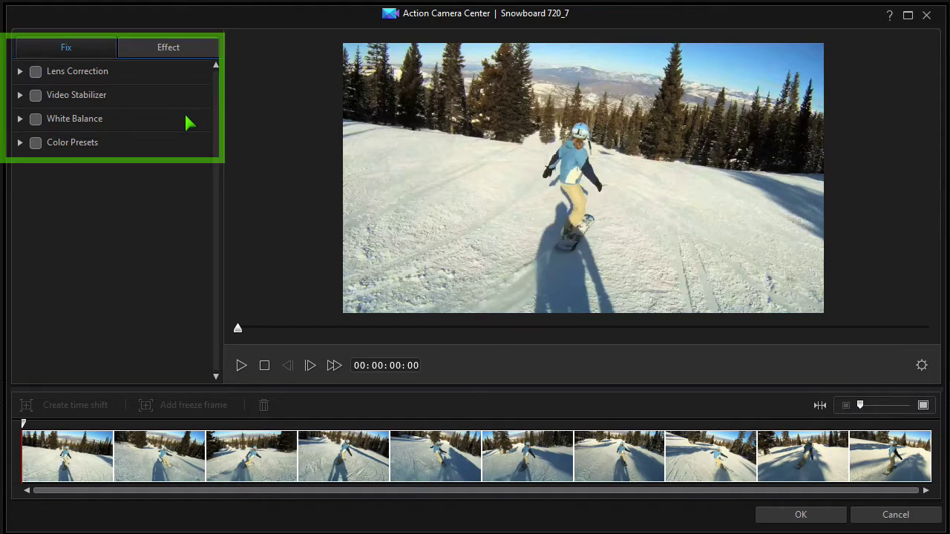
- Switch to the Effect options and look over Replay and Speed and Freeze Frame
left_click(198, 49)
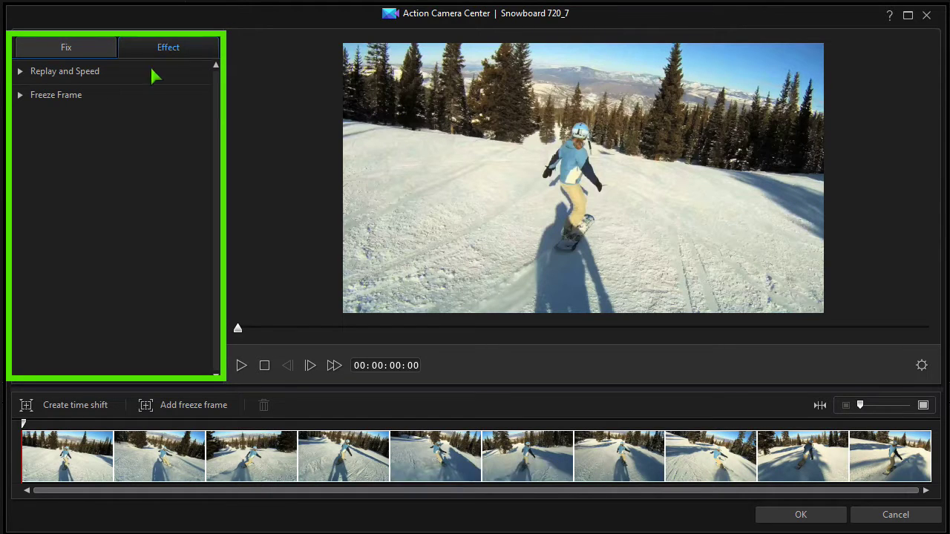
left_click(21, 75)
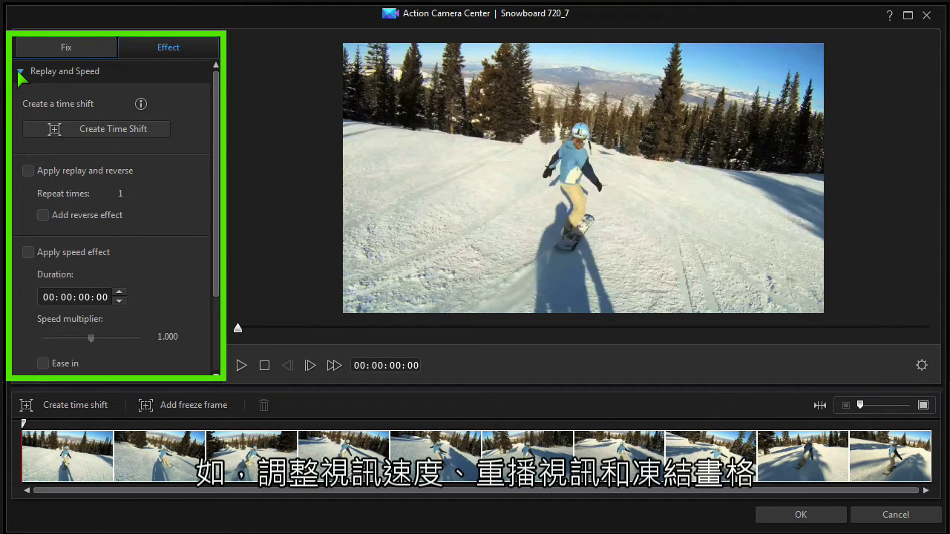
left_click(19, 72)
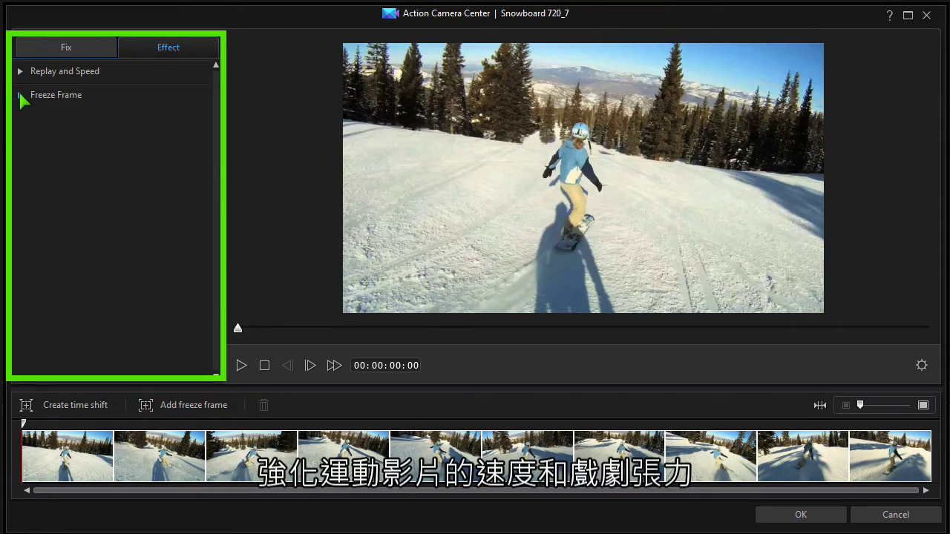
left_click(20, 96)
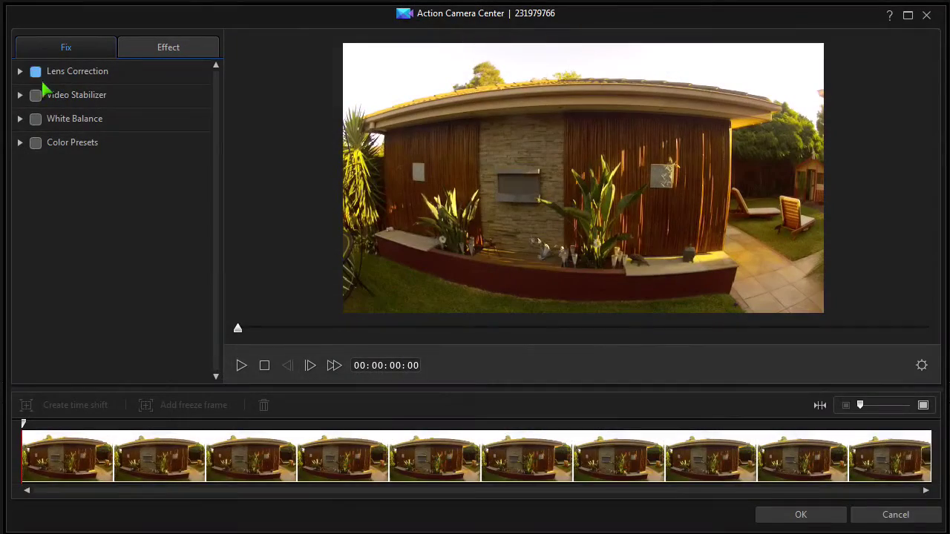
- Enable Lens Correction with Maker set to GoPro and Model set to GoPro HERO3
left_click(35, 73)
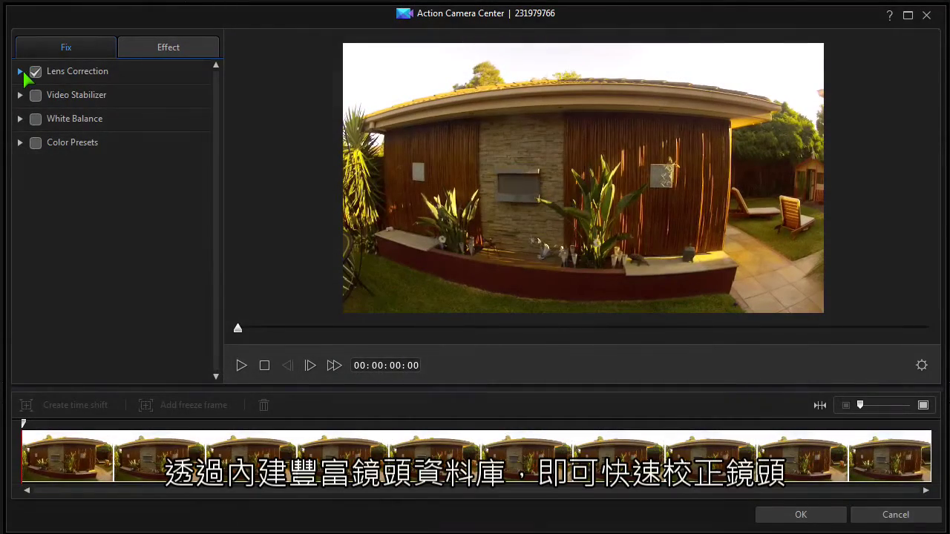
left_click(20, 71)
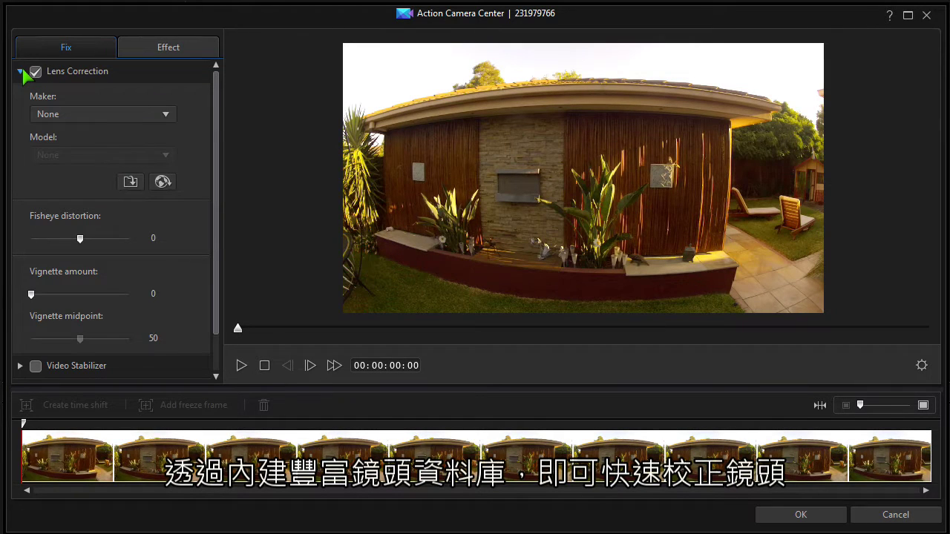
left_click(165, 114)
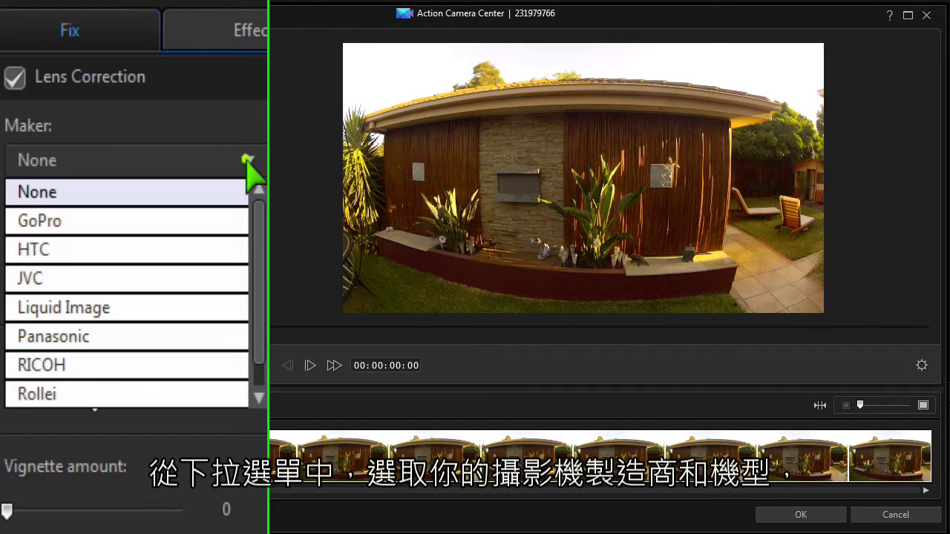
left_click(76, 221)
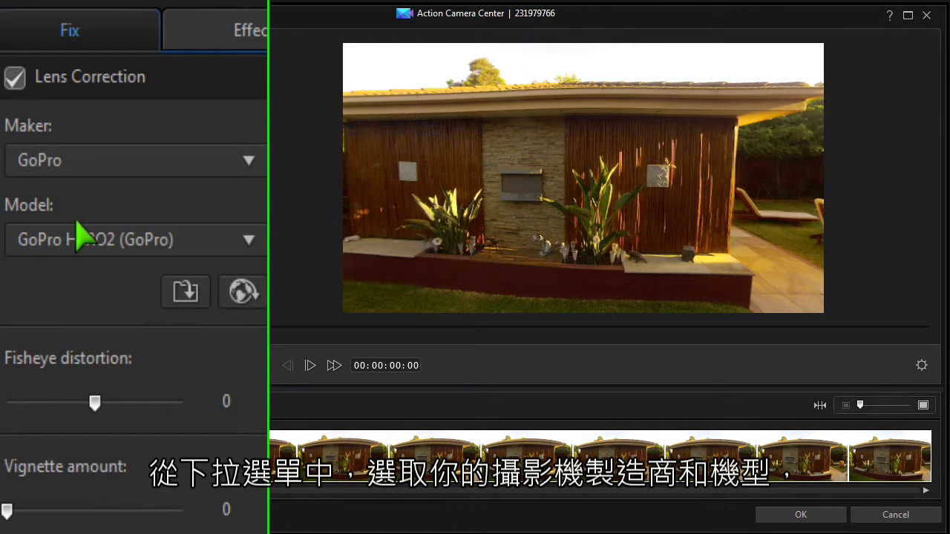
left_click(249, 241)
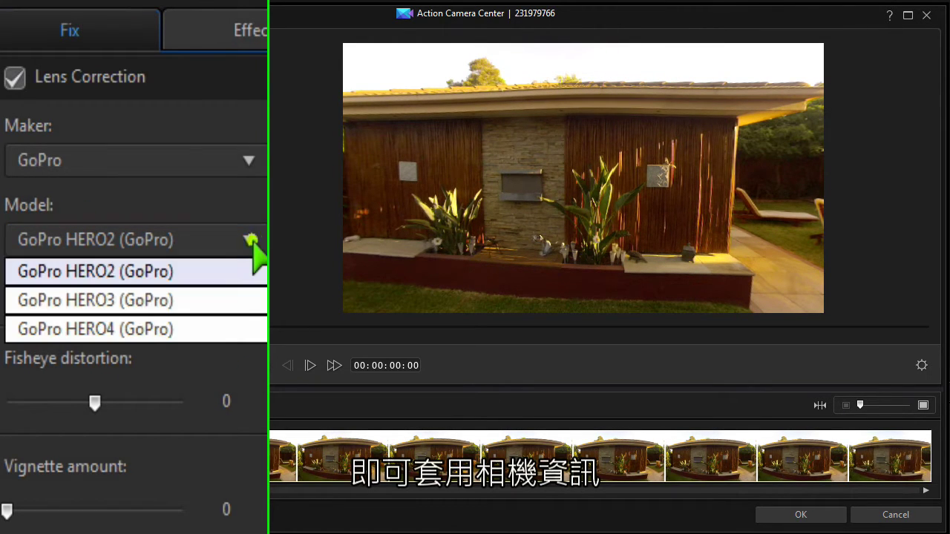
left_click(97, 300)
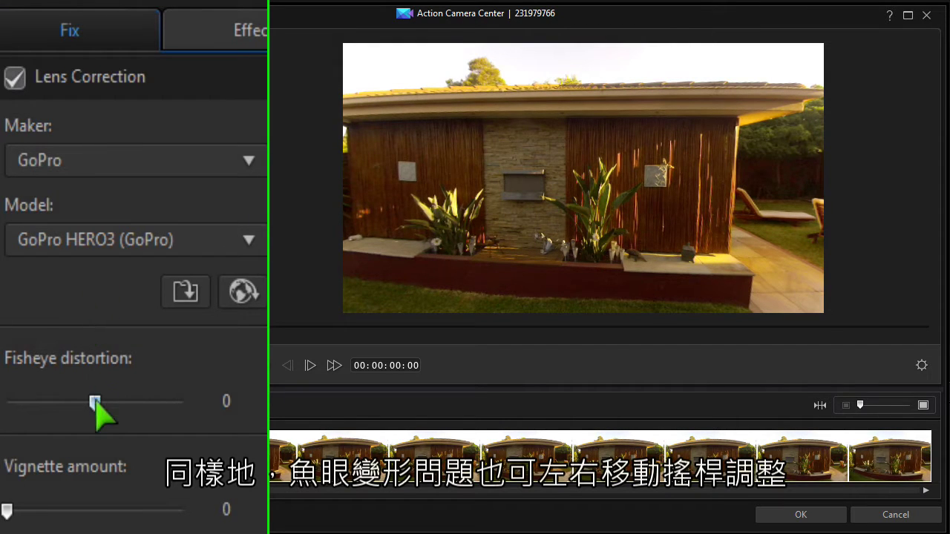
- Drag the Fisheye distortion slider to -15 to straighten the wide-angle bend
mouse_move(95, 403)
left_mouse_down()
mouse_move(38, 403)
mouse_move(86, 404)
left_mouse_up()
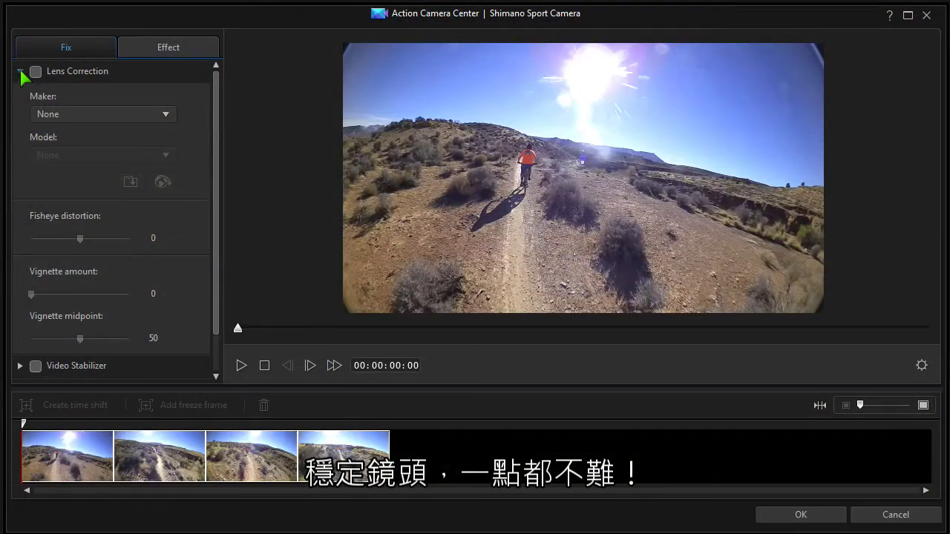
- Enable Video Stabilizer at strength 57 with the enhanced stabilizer turned on
left_click(20, 71)
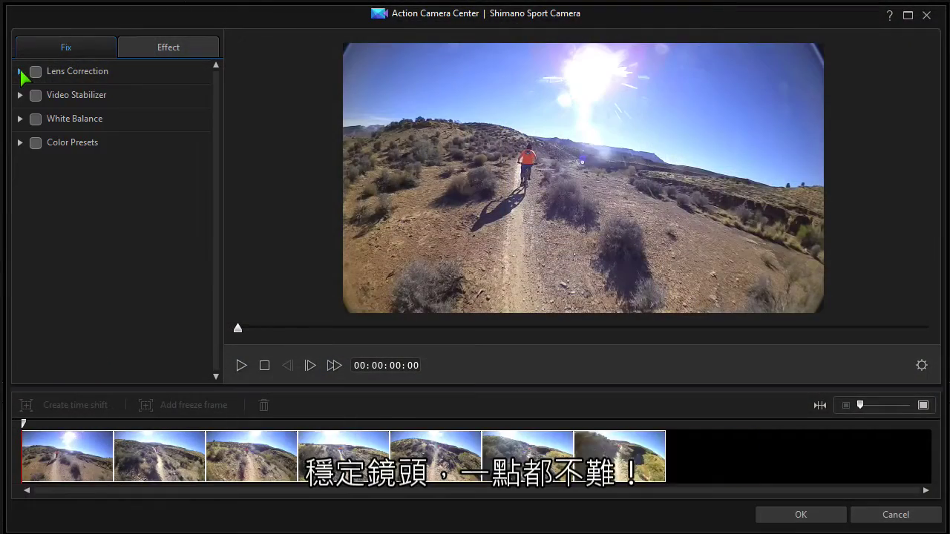
left_click(36, 95)
left_click(20, 95)
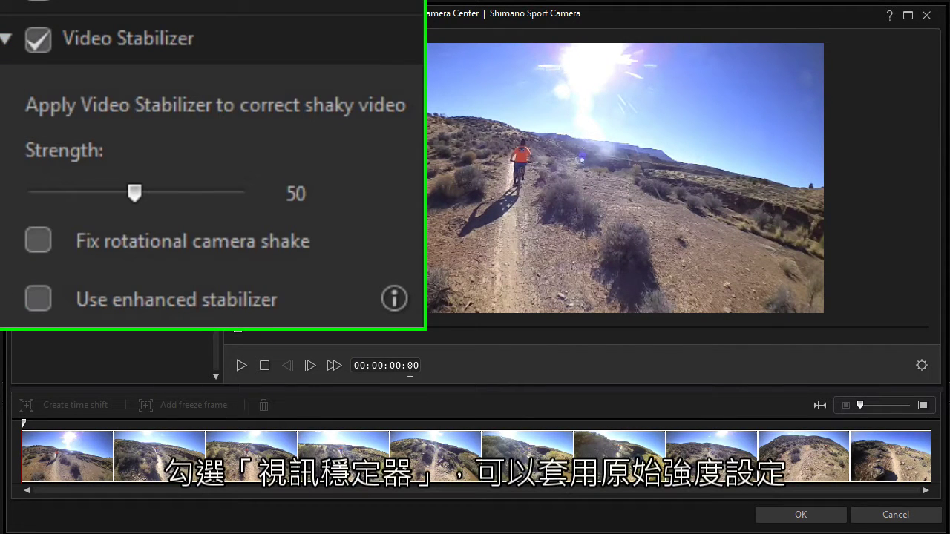
left_click(37, 41)
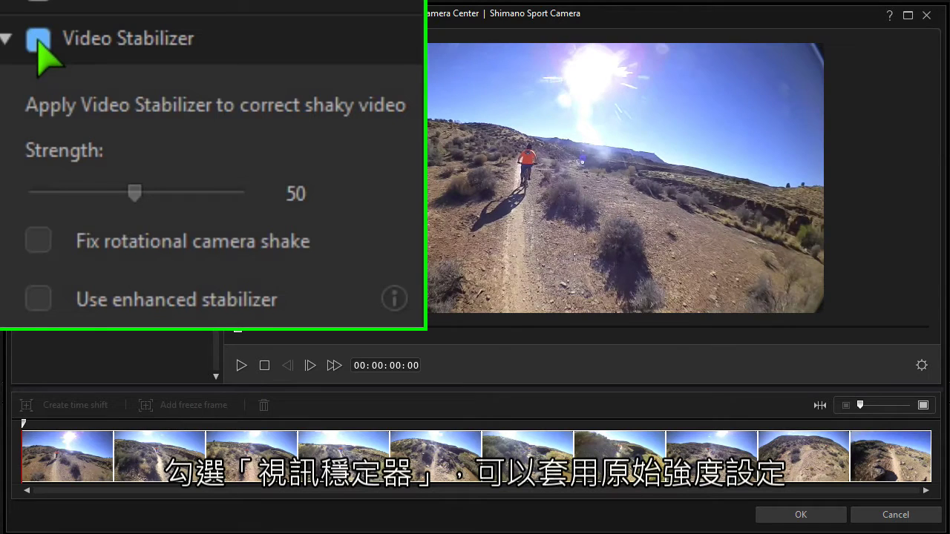
left_click(37, 41)
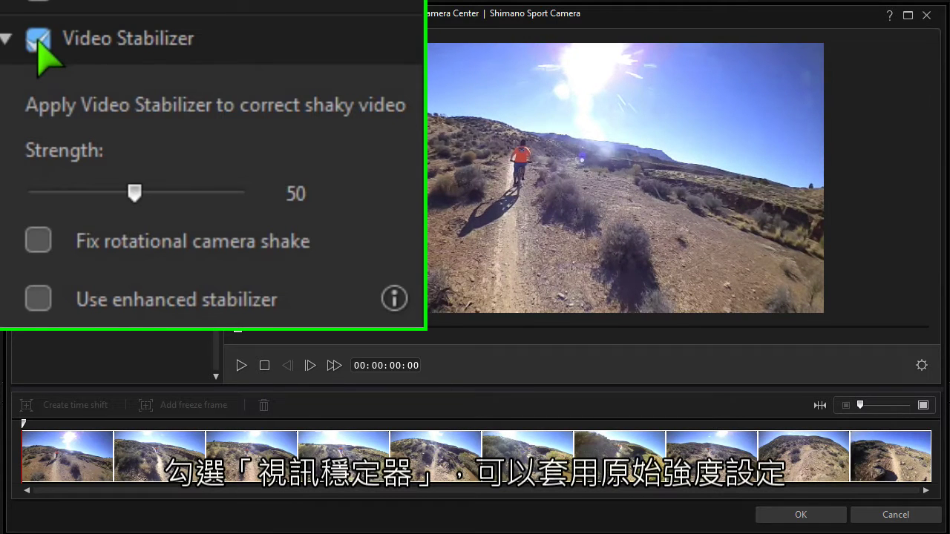
left_click_drag(132, 185, 149, 192)
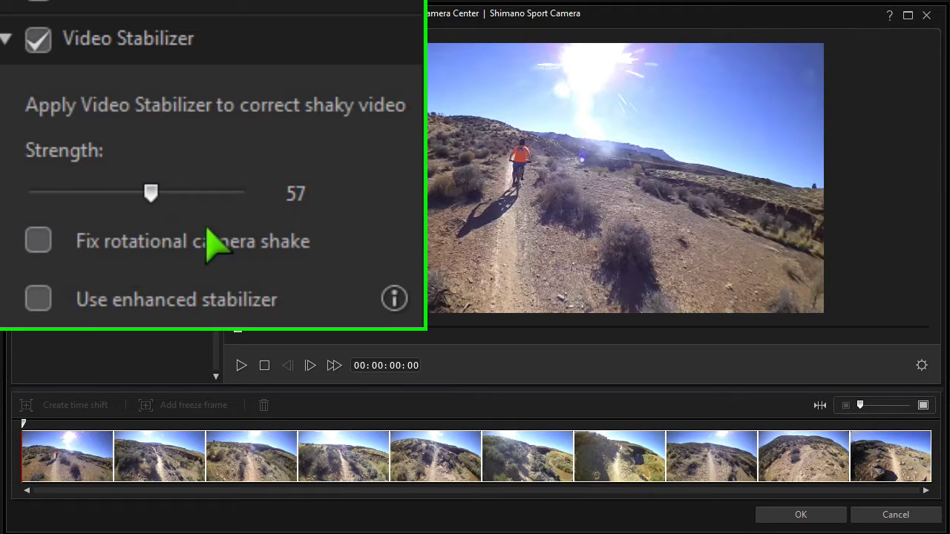
left_click(38, 298)
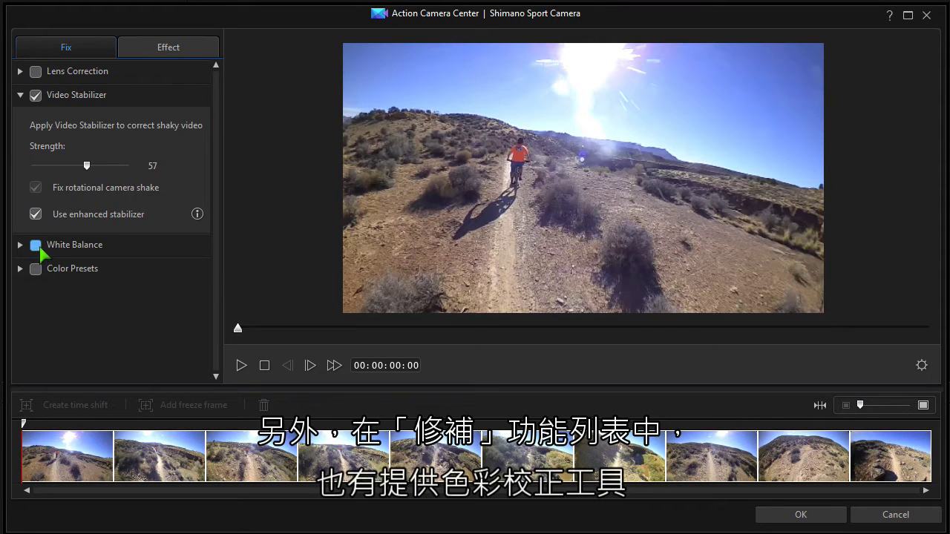
- Expand White Balance and Color Presets to view Sports Presets like Countryside and Snowfield
left_click(22, 246)
left_click(20, 269)
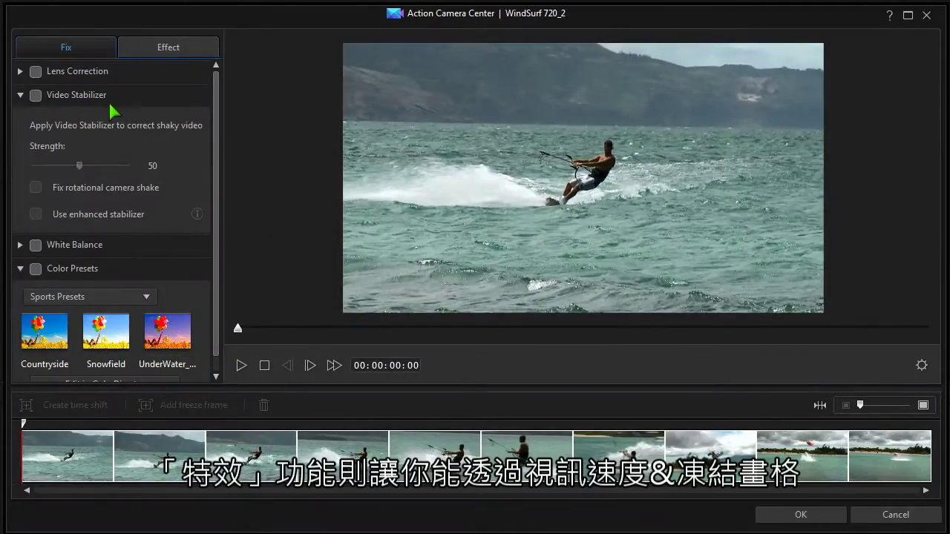
- Expand Replay and Speed on the Effect options and preview the WindSurf 720_2 clip
left_click(168, 47)
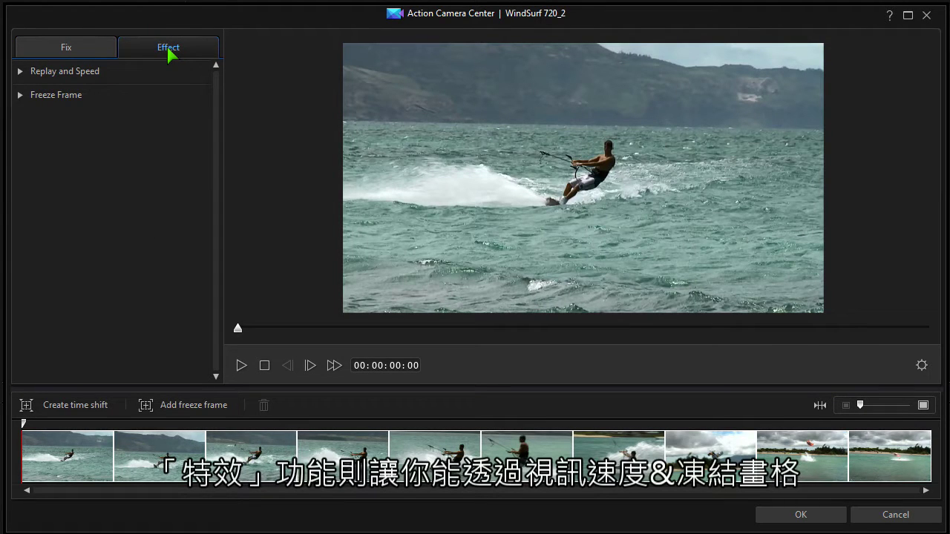
left_click(21, 71)
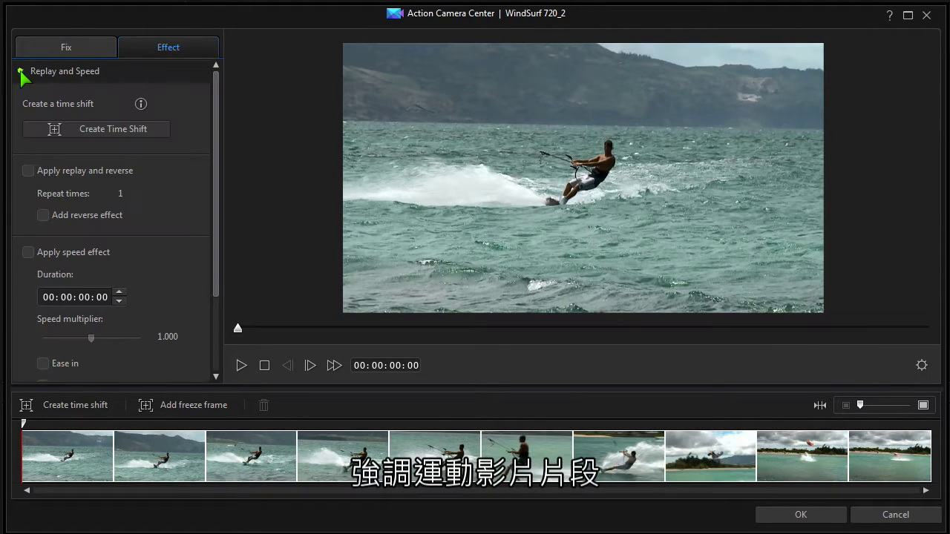
left_click(241, 365)
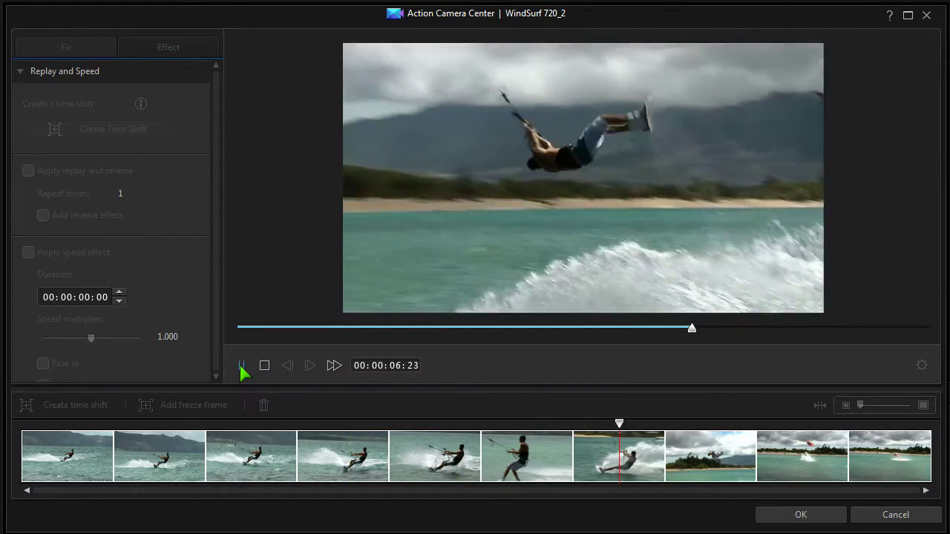
left_click(242, 365)
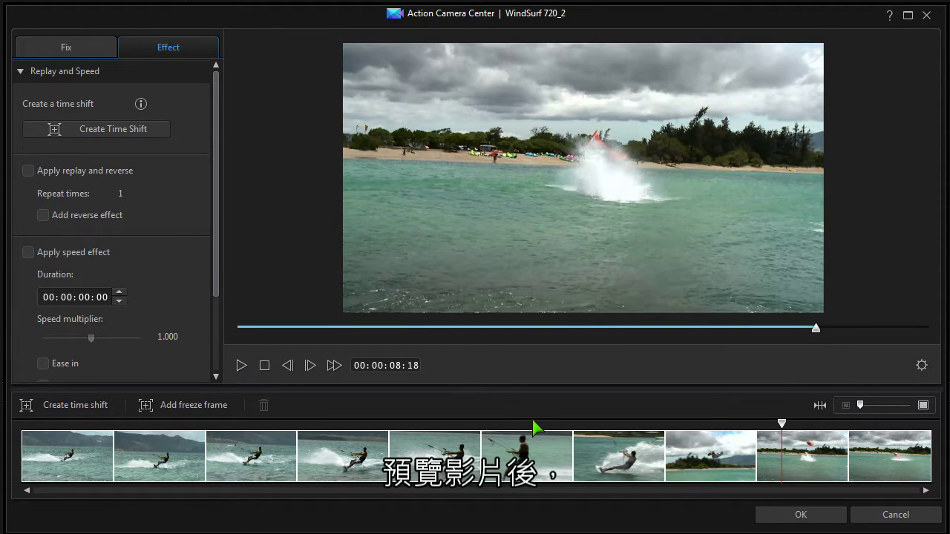
- Create a time-shift section at 00:00:05:23 and widen it to 00:00:02:06
left_click(531, 424)
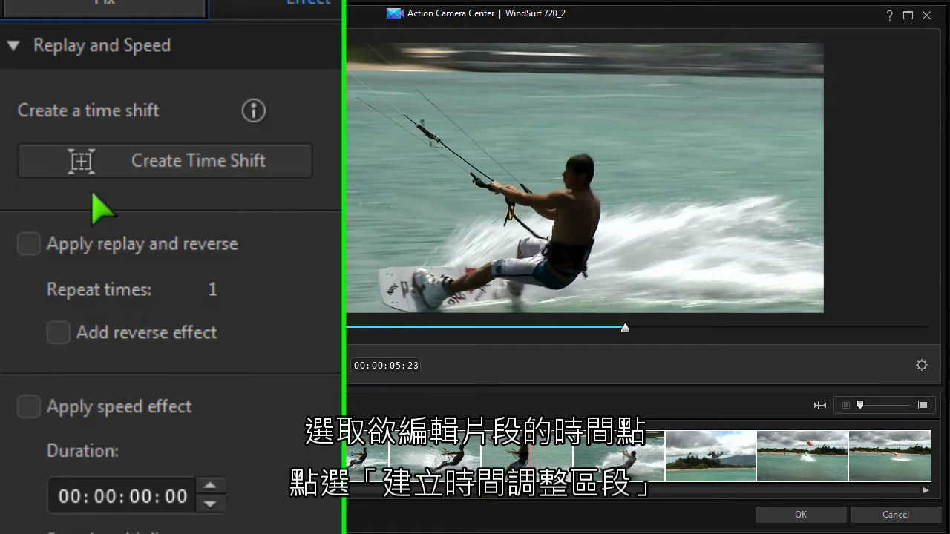
left_click(108, 167)
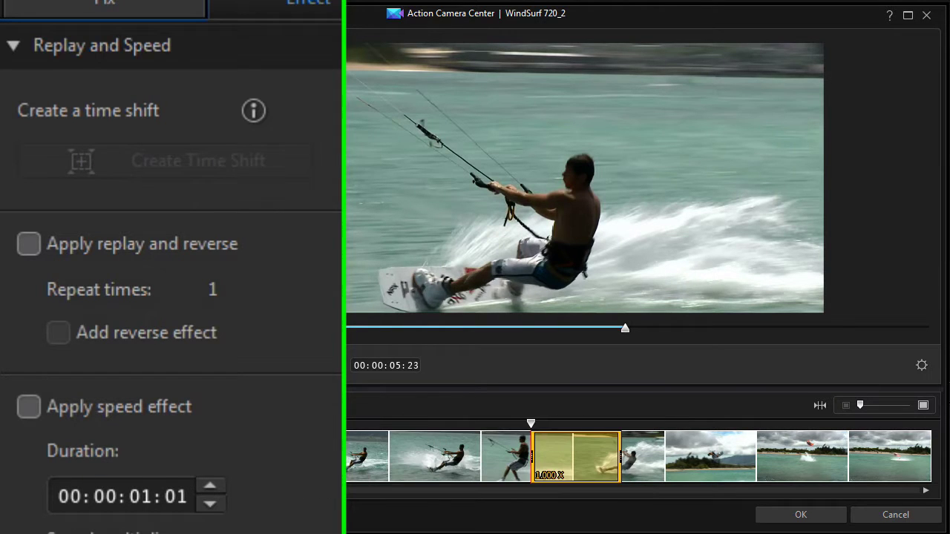
left_click_drag(619, 466, 722, 464)
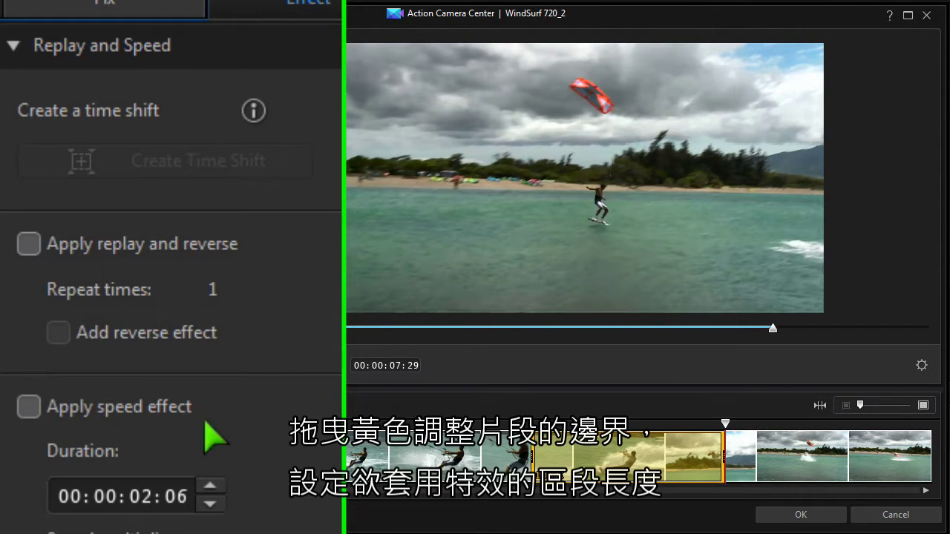
- Turn on Apply speed effect and set the duration seconds to 06
scroll(171, 267, "down", 3)
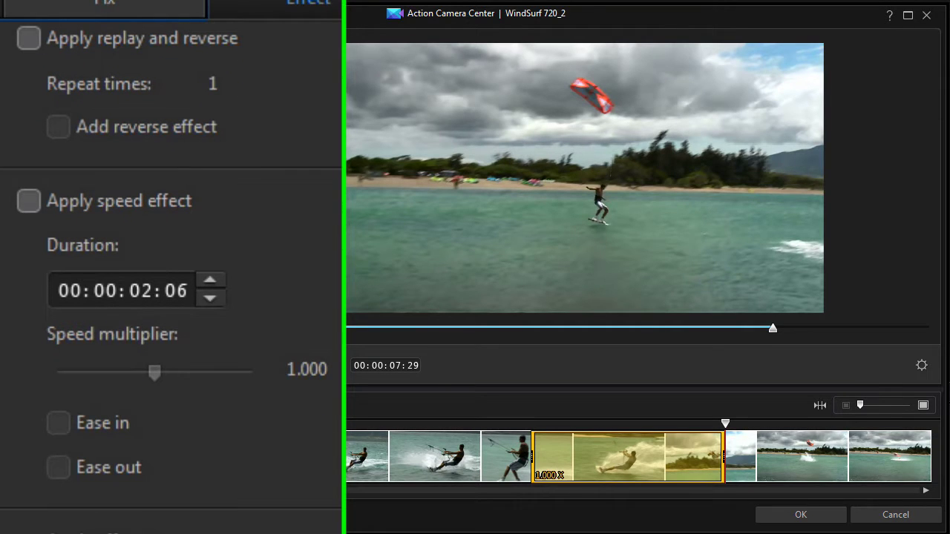
left_click(29, 201)
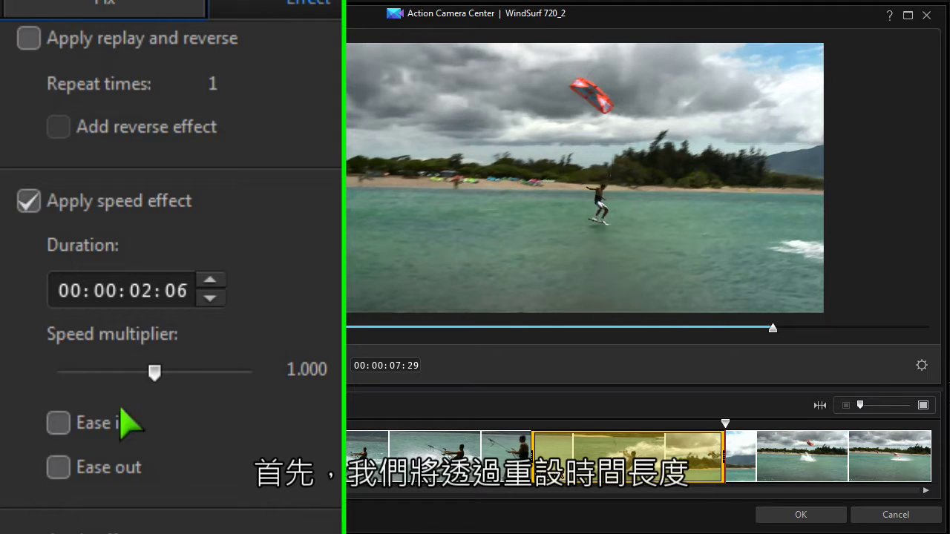
left_click(142, 293)
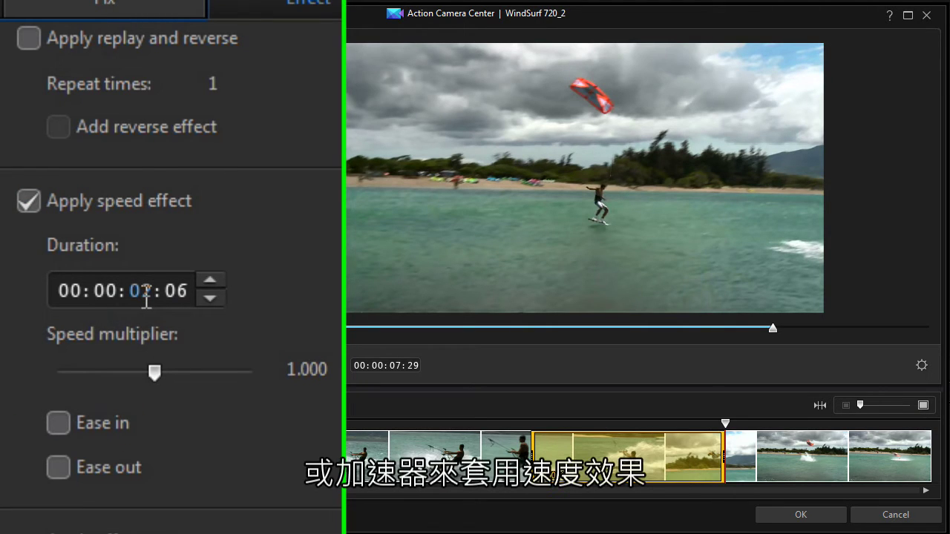
type("6")
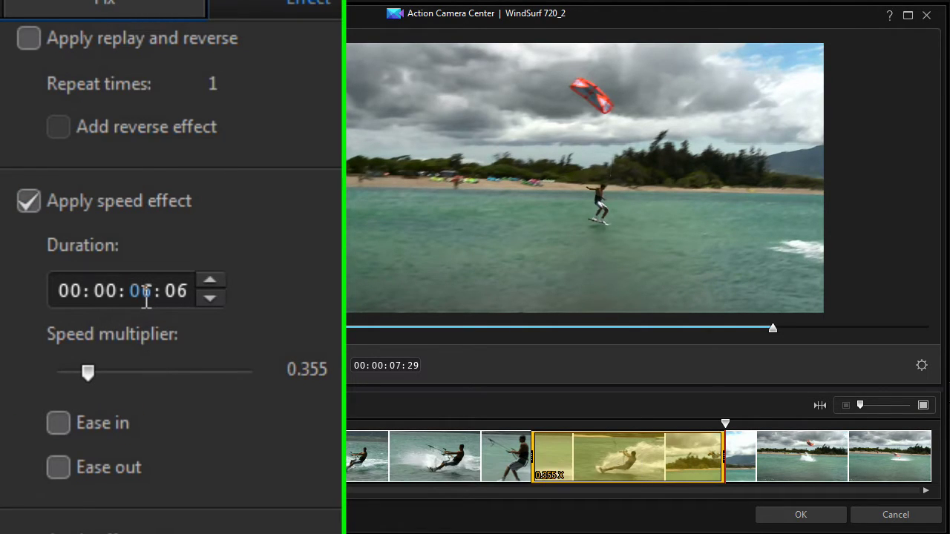
- Add ease in and ease out, then preview the 0.355x slow motion
left_click(58, 423)
left_click(60, 468)
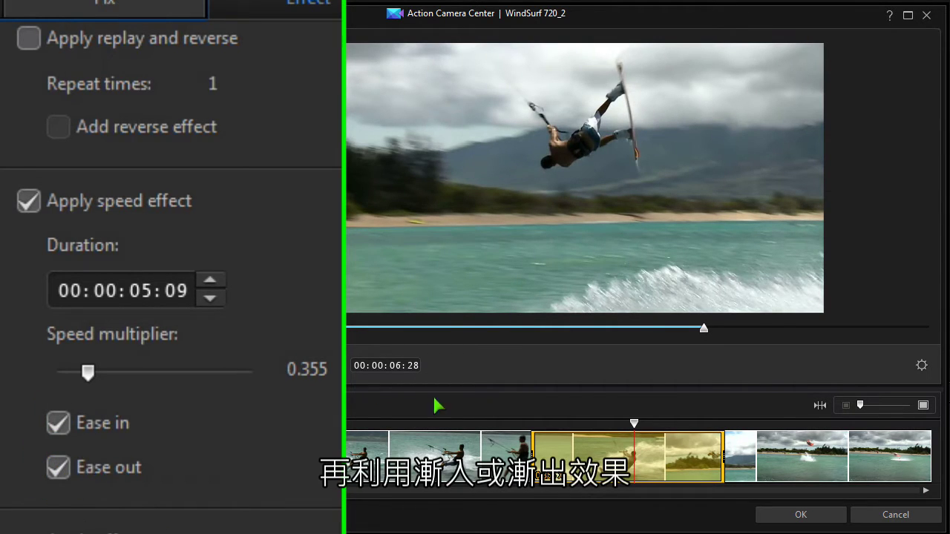
left_click(484, 436)
left_click(244, 365)
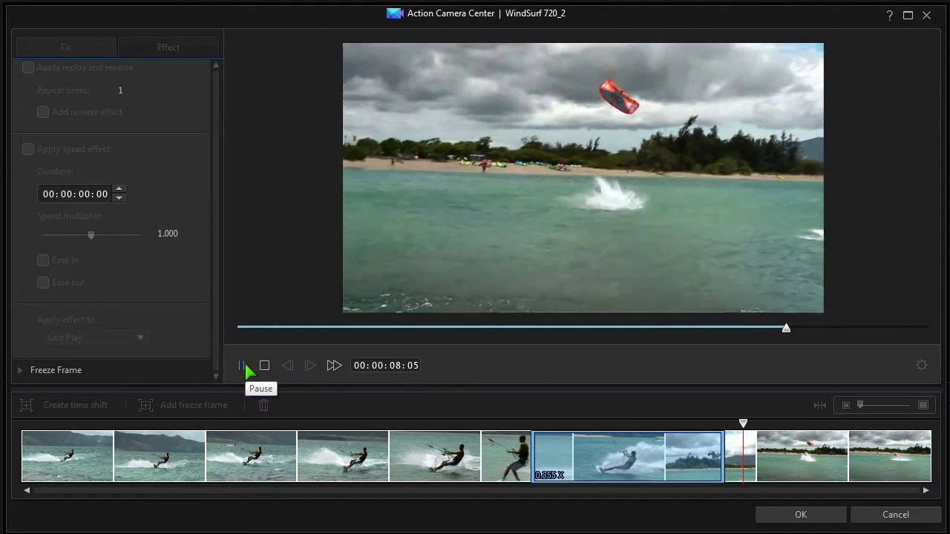
- Turn on Apply replay and reverse for the slowed time-shift section and preview it
left_click(244, 365)
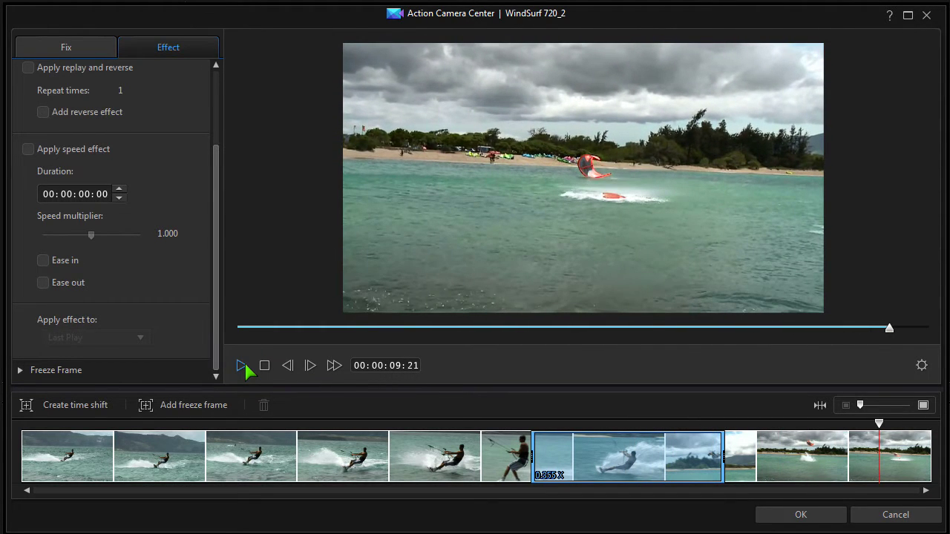
left_click(651, 452)
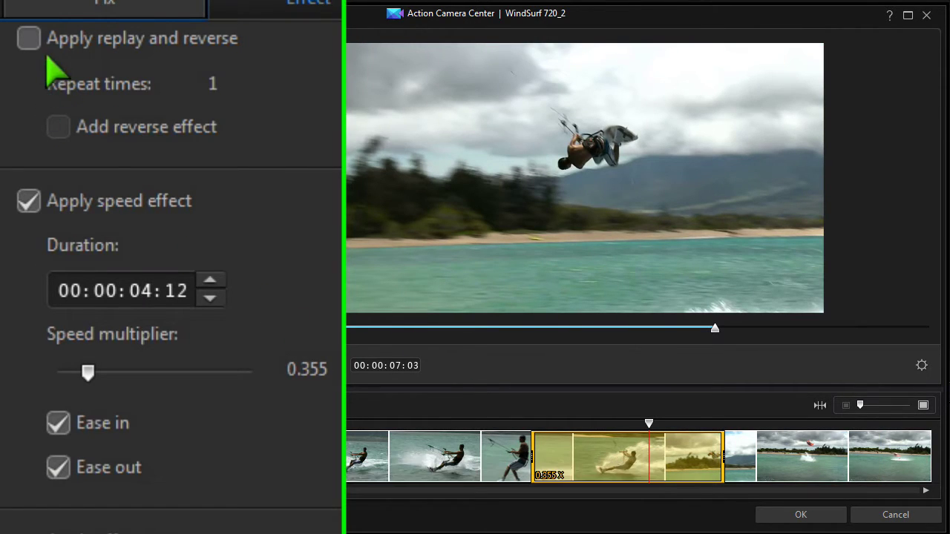
left_click(30, 38)
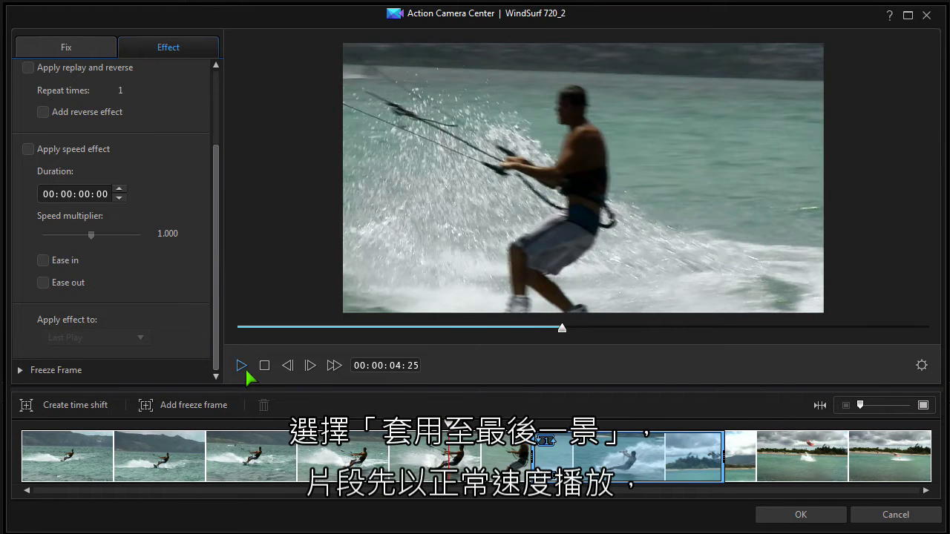
left_click(240, 364)
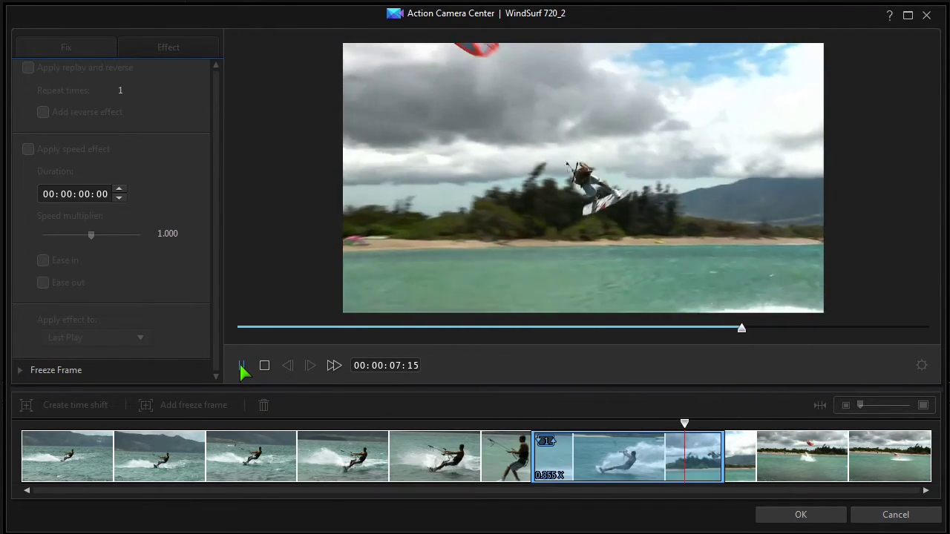
left_click(241, 365)
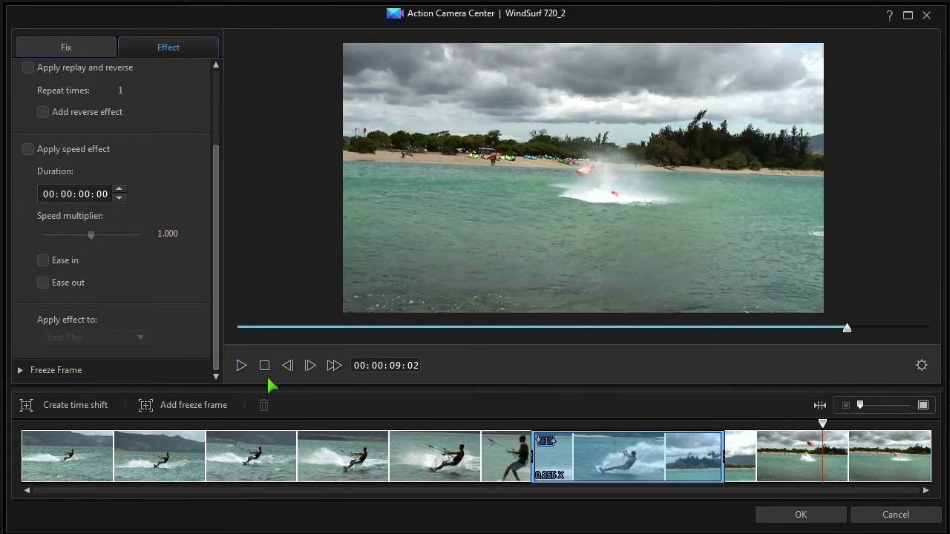
left_click(614, 456)
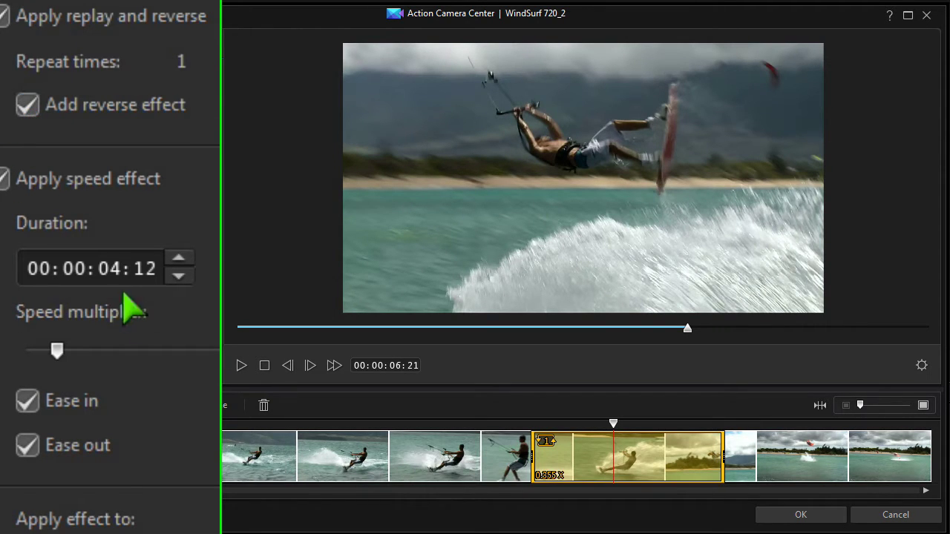
- Set the time-shift duration to 00:00:06:12 and apply the effect to Last Play
left_click(115, 267)
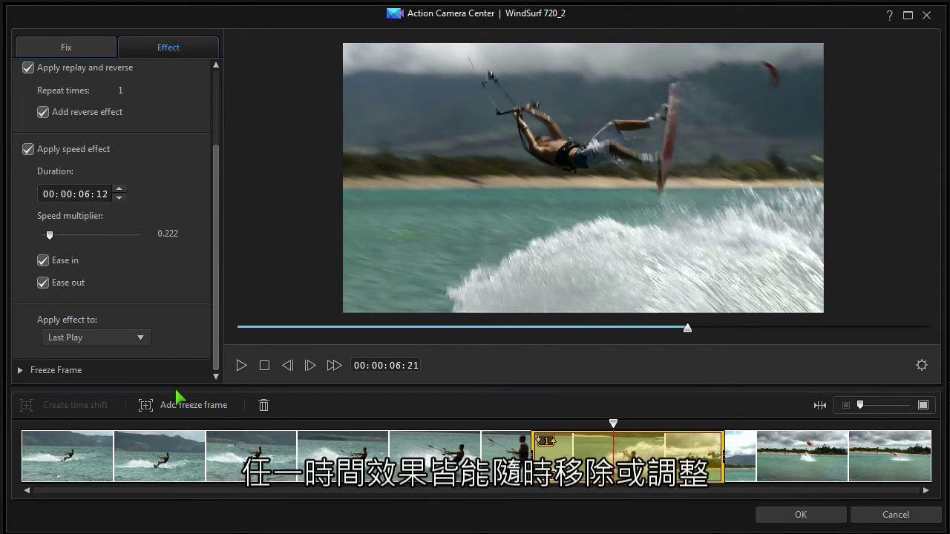
left_click(143, 342)
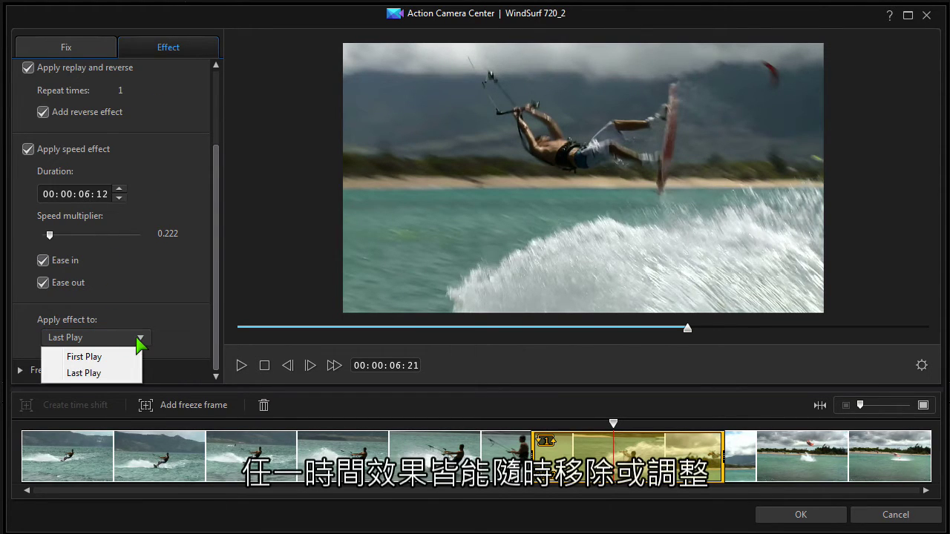
left_click(122, 373)
- Play the preview from 04:23 through the slowed, replaying section
left_click(444, 425)
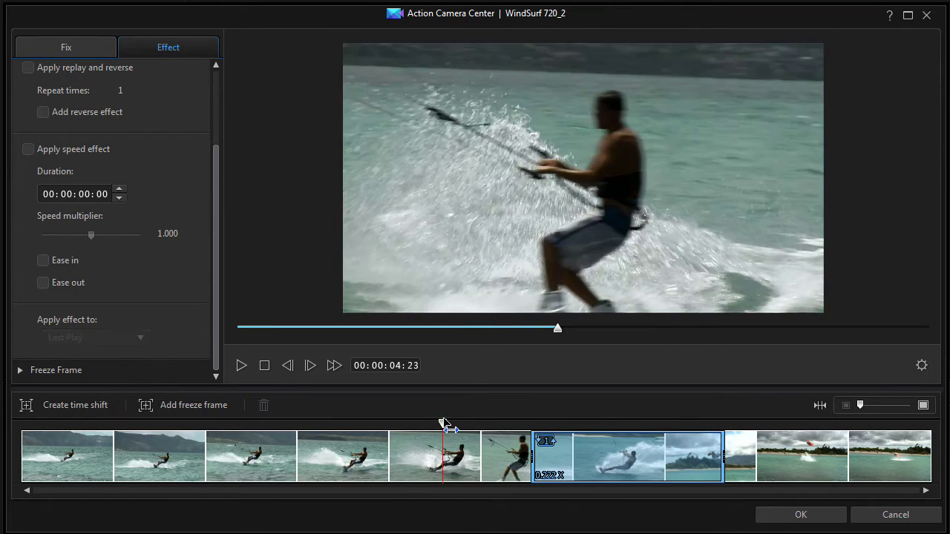
left_click(239, 366)
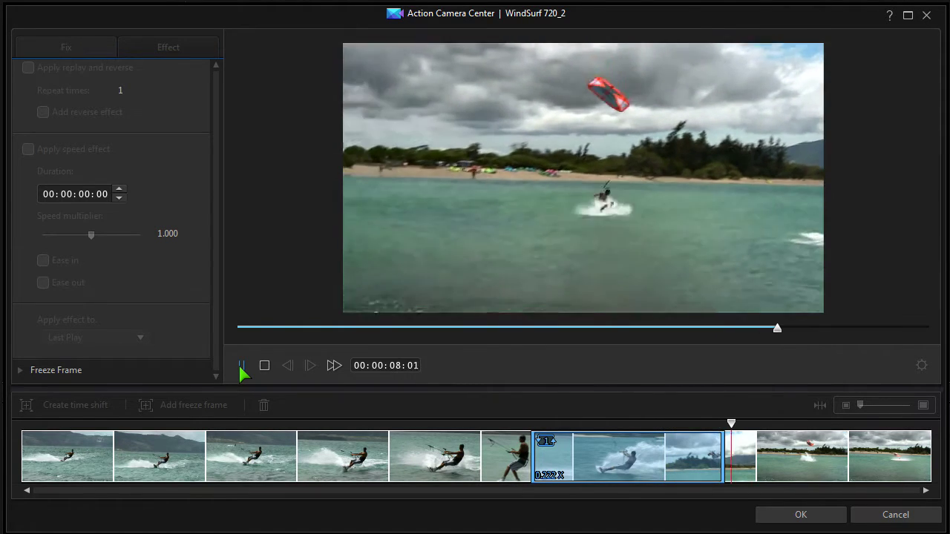
left_click(242, 366)
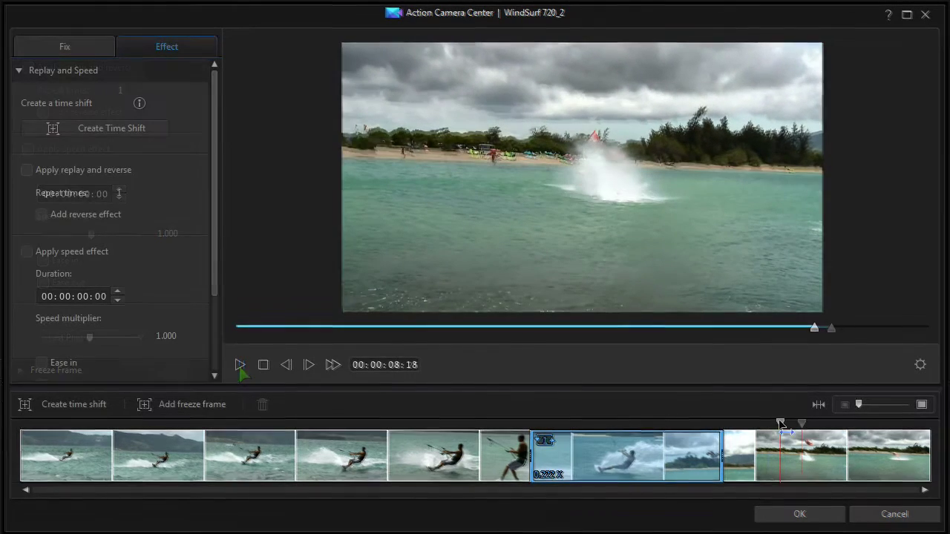
- Turn off replay and reverse, then add a freeze frame at 00:00:06:25 in the time-shift section
left_click(625, 429)
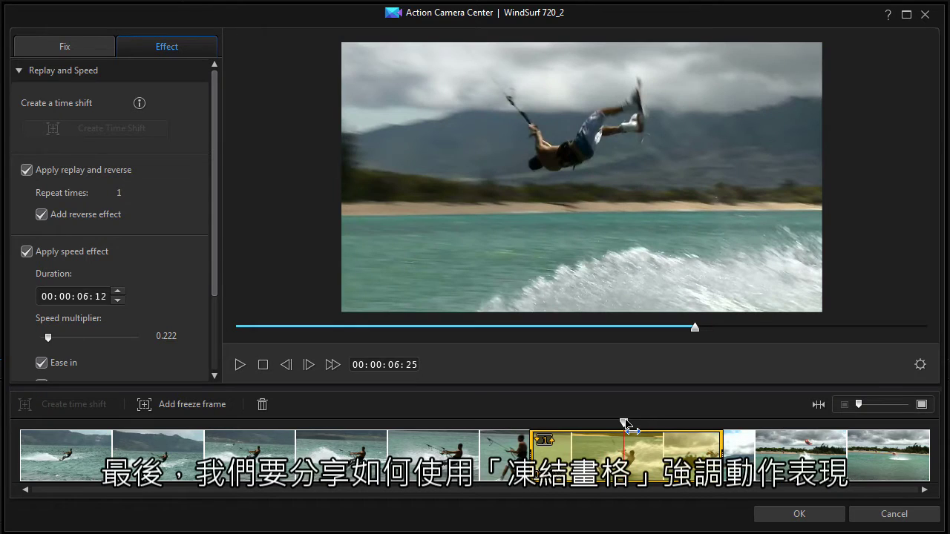
left_click(28, 171)
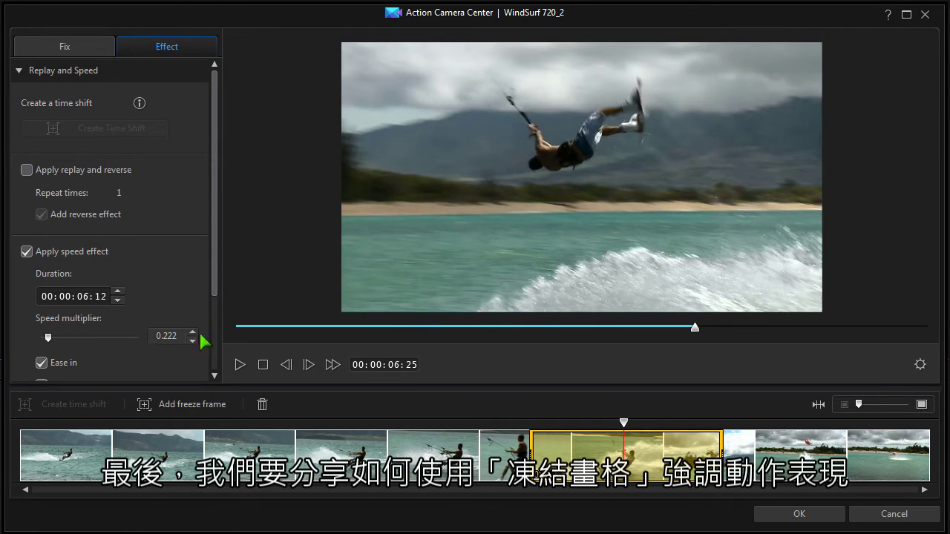
left_click_drag(217, 290, 216, 371)
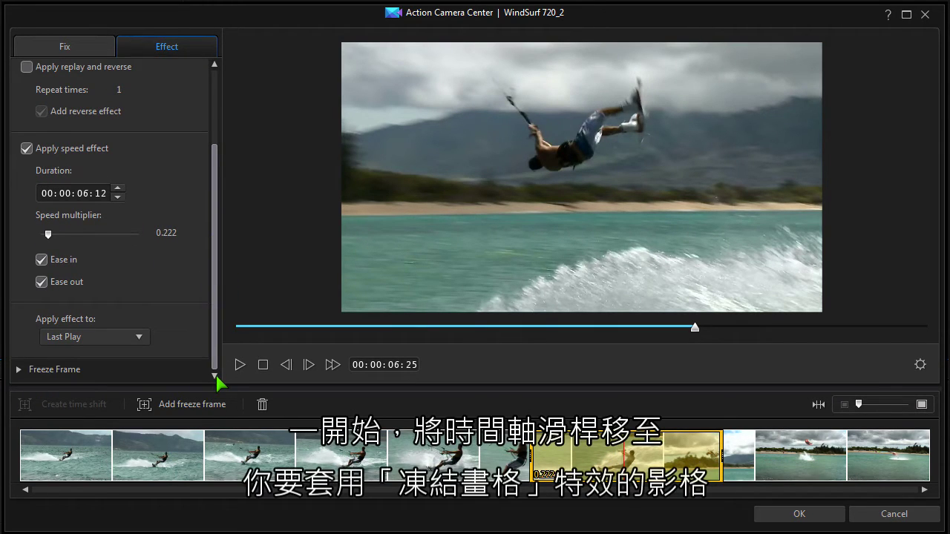
left_click(19, 369)
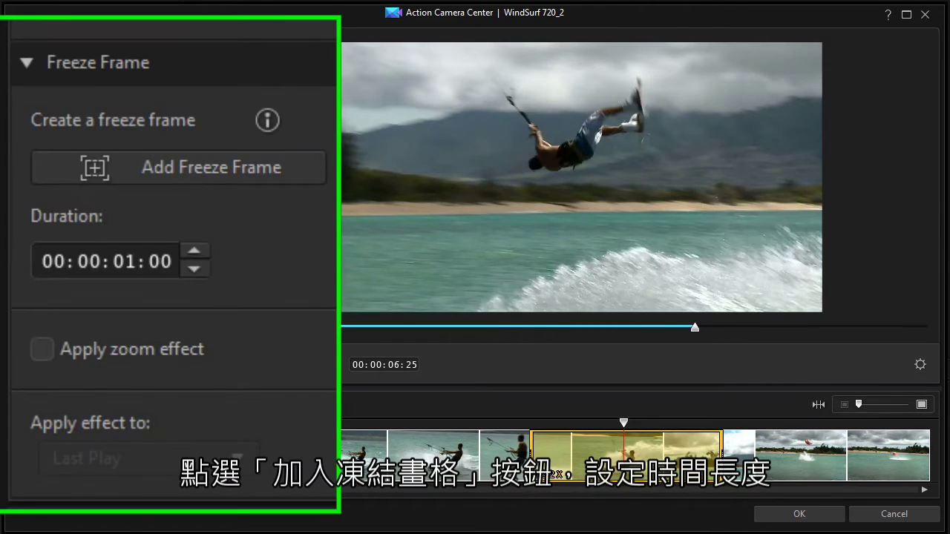
left_click(159, 177)
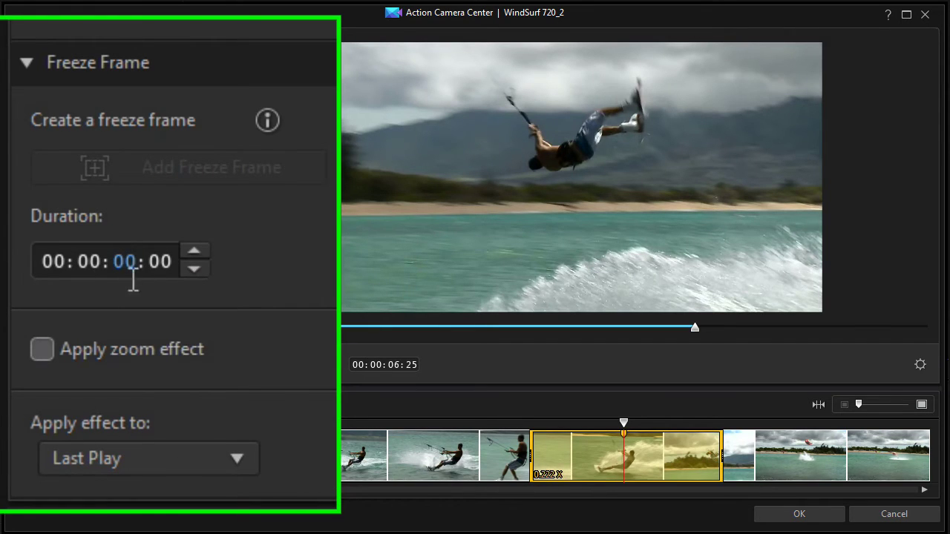
- Set the freeze frame duration to 00:00:00:20, preview it from 05:20, and enable Apply zoom effect
left_click(163, 263)
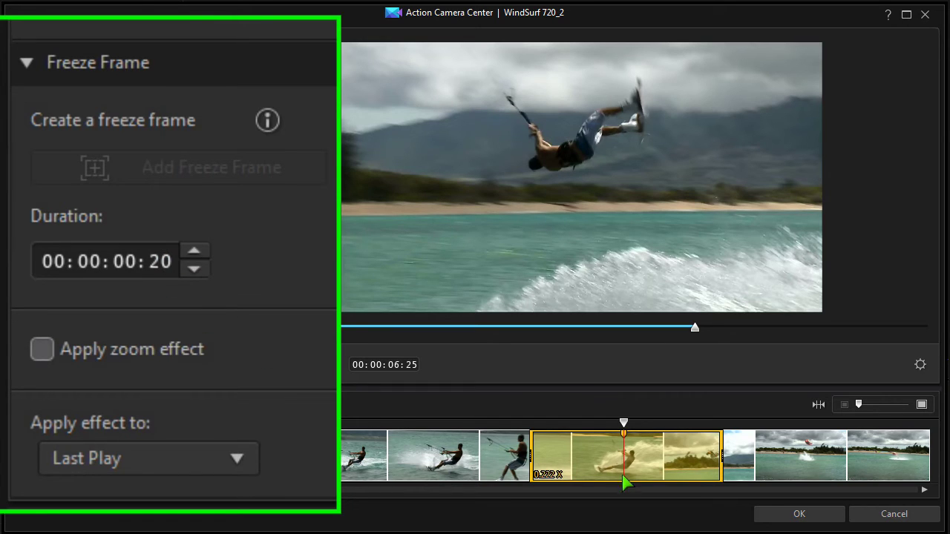
left_click(522, 414)
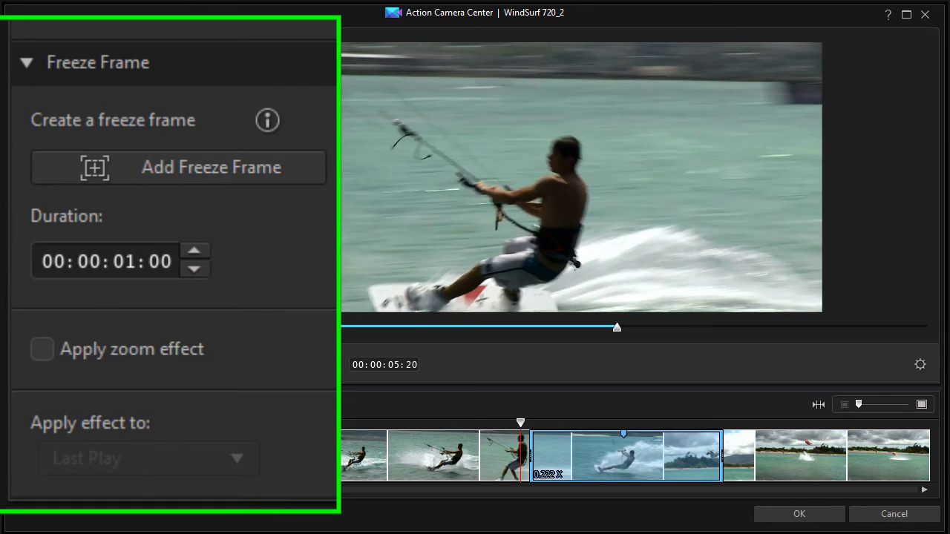
key("space")
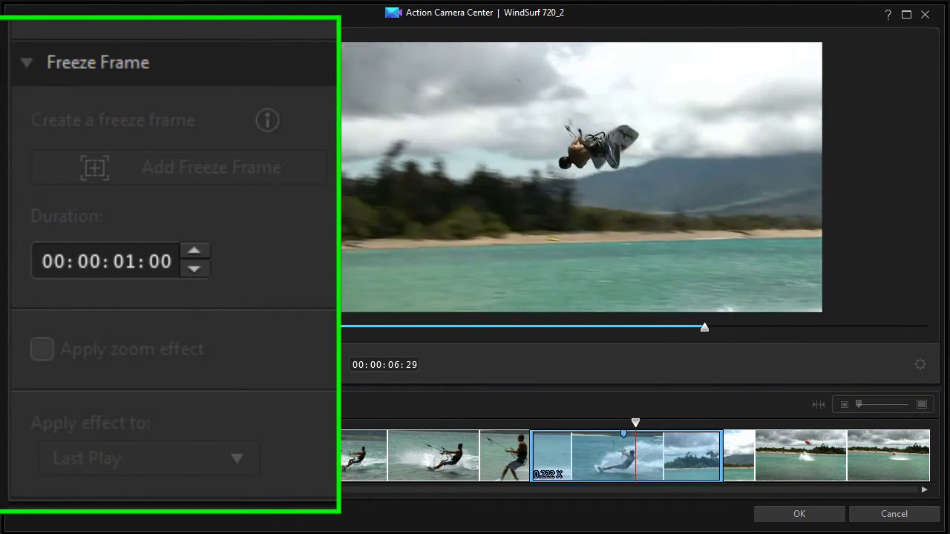
key("space")
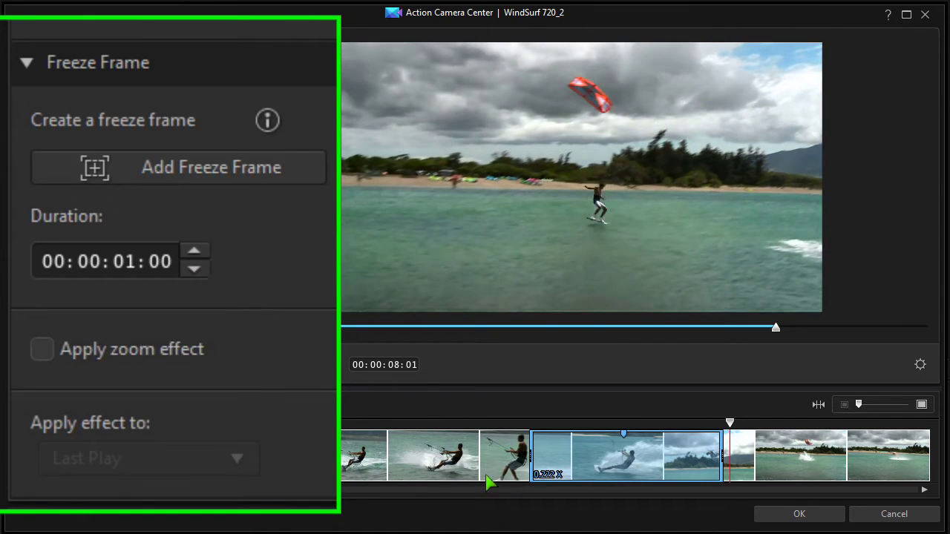
left_click(626, 438)
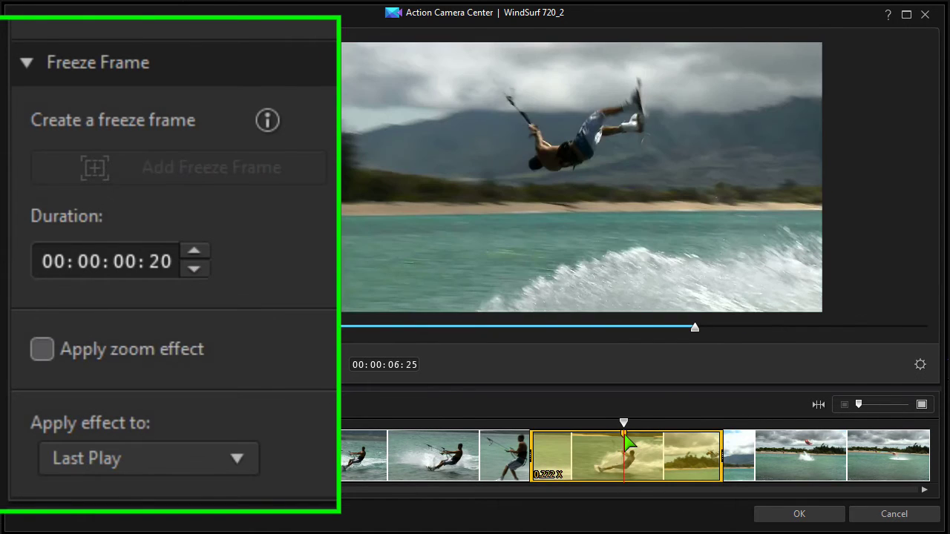
left_click(42, 349)
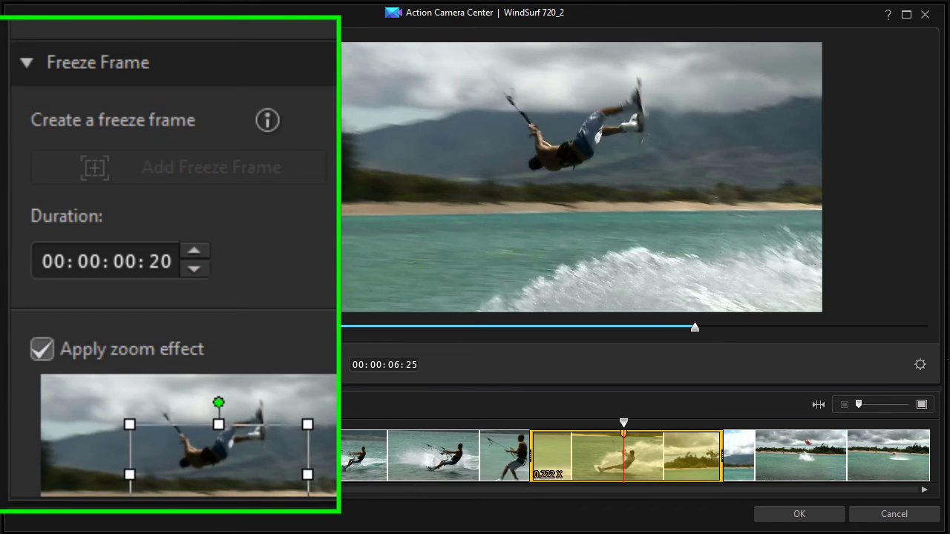
- Shift the freeze frame's zoom area upward so it frames the airborne kiteboarder
scroll(175, 297, "down", 3)
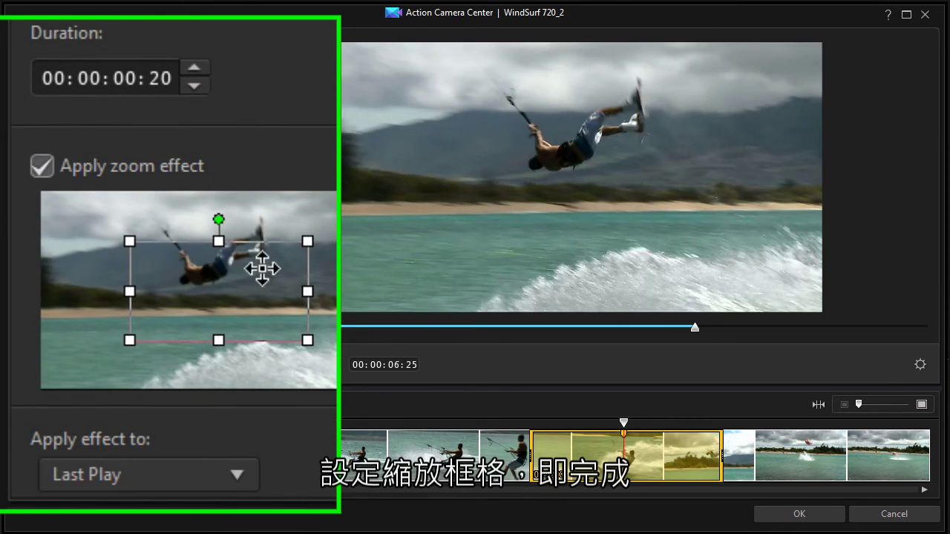
left_click_drag(213, 302, 212, 269)
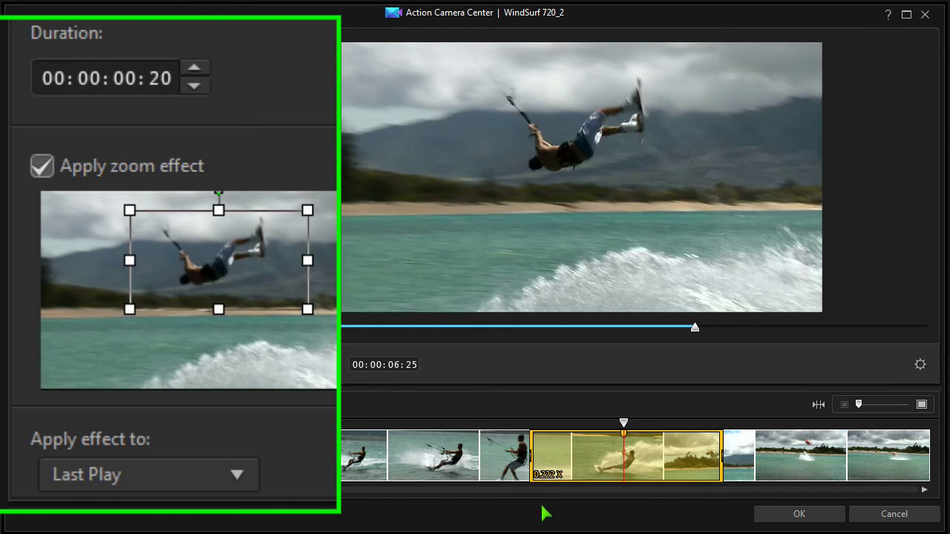
left_click(503, 429)
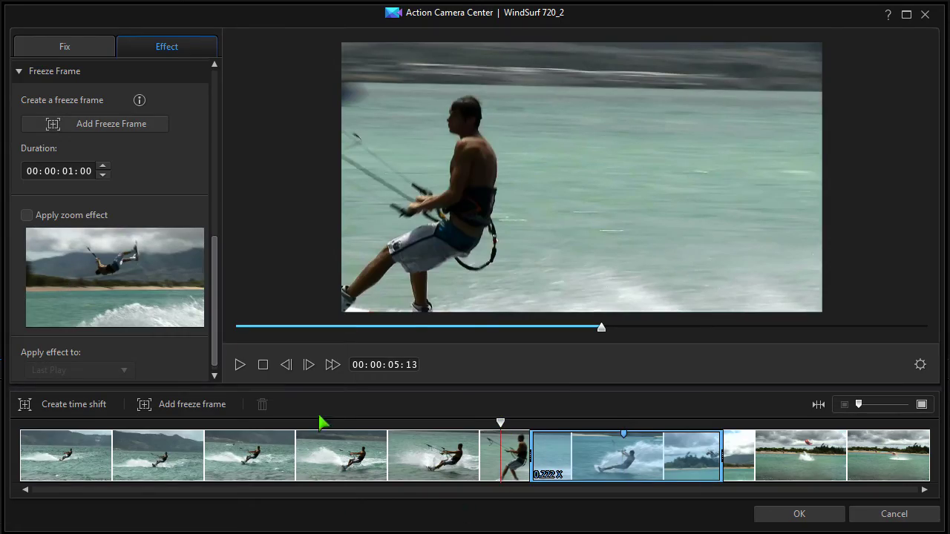